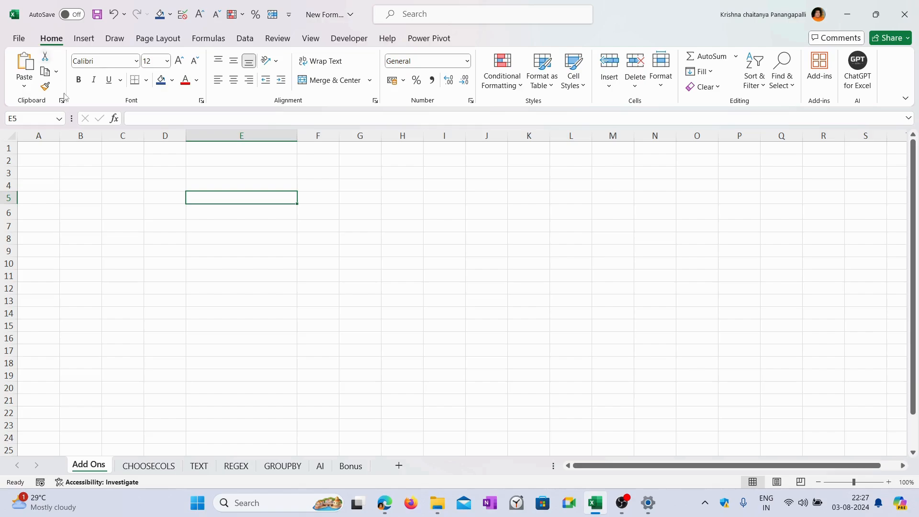
# Search the available add-ins for "chat gpt for Excel" and clear the search to return to the installed add-ins
pyautogui.click(819, 79)
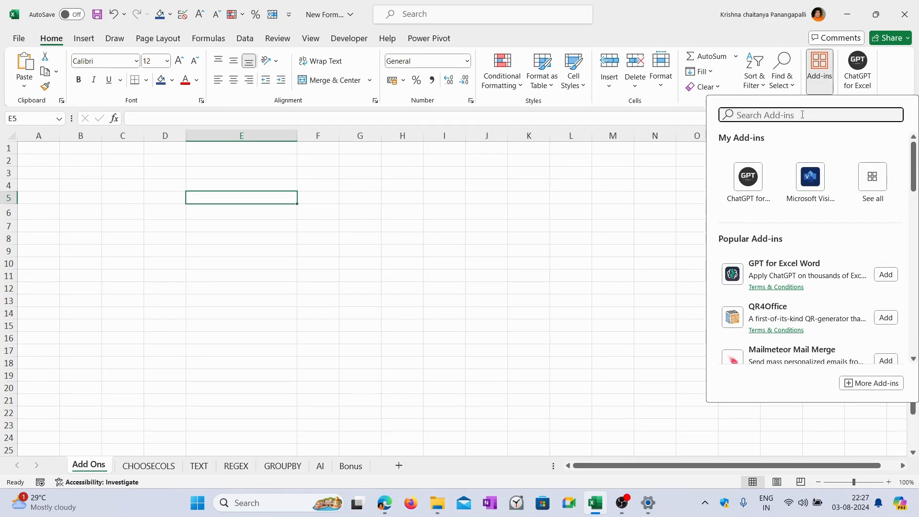
pyautogui.write('chat gpt ')
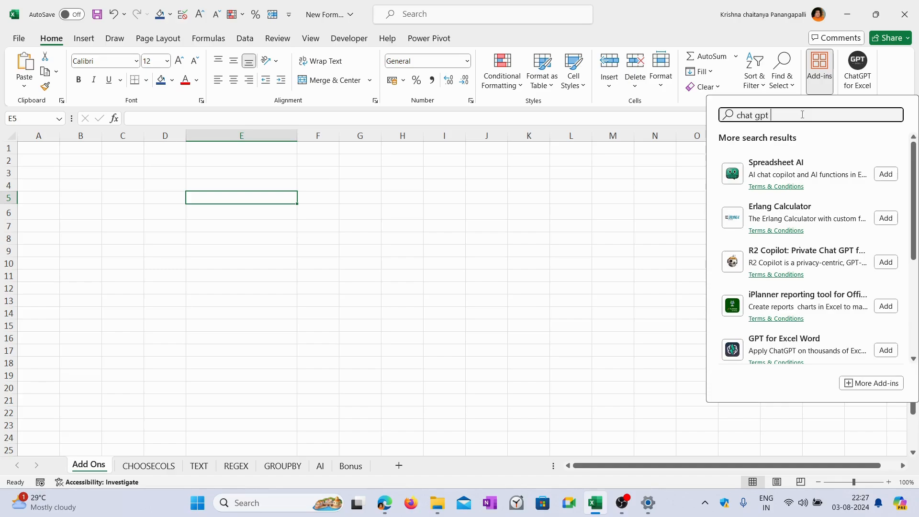
pyautogui.write('for Excel')
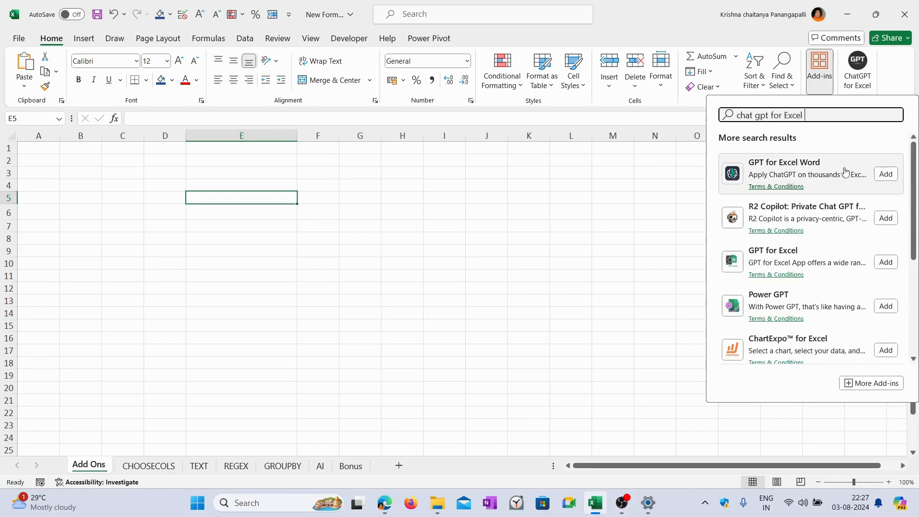
pyautogui.moveTo(815, 115); pyautogui.dragTo(725, 116)
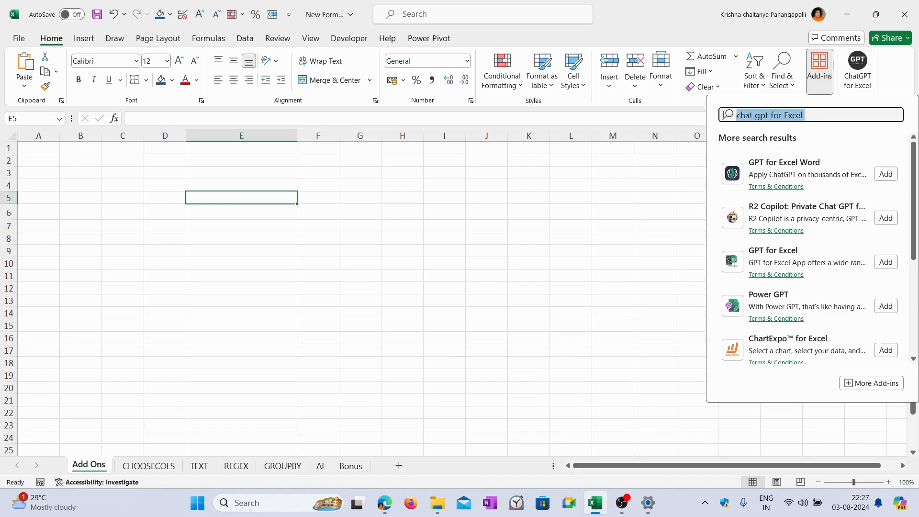
pyautogui.press('BackSpace')
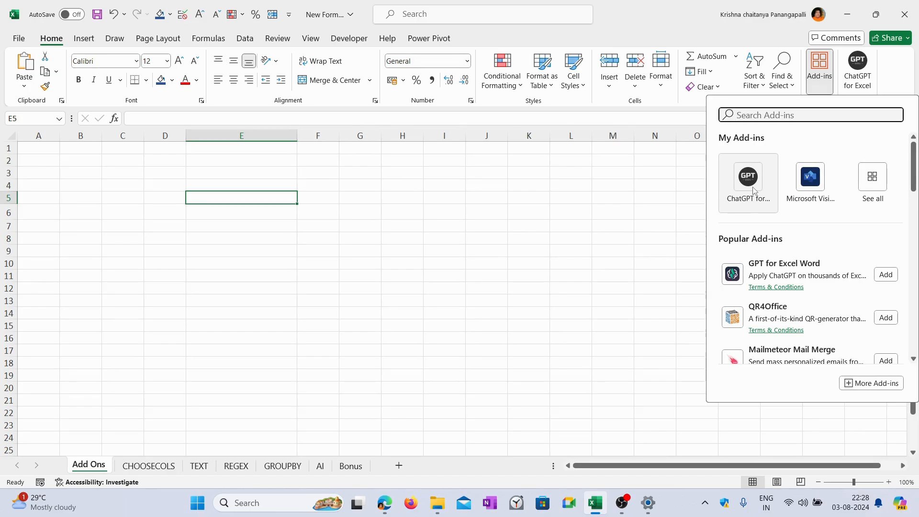
# Enter the question "Who is the prime Minister of Italy ?" in cell E5 of the Add Ons sheet
pyautogui.click(235, 199)
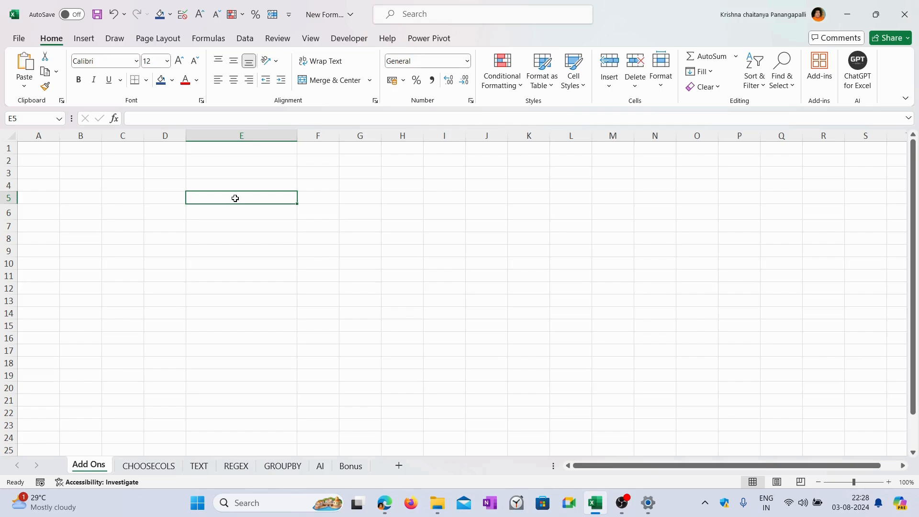
pyautogui.write('What')
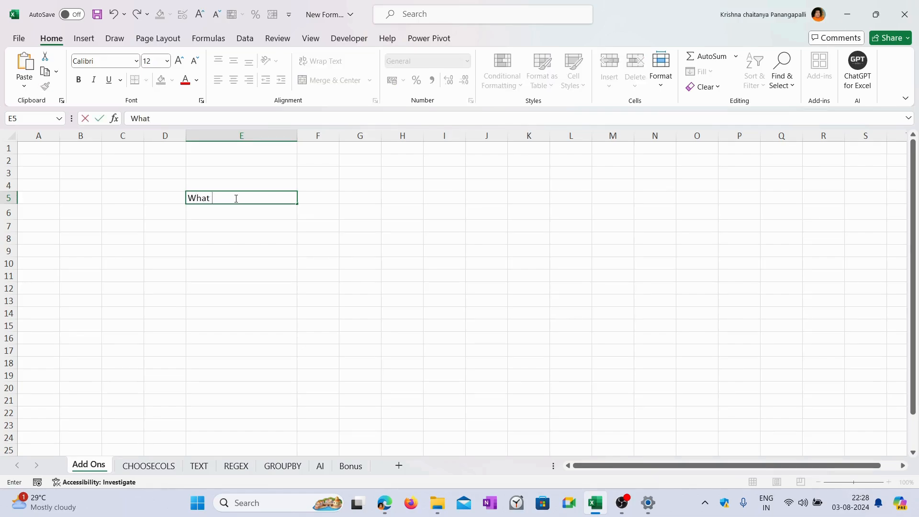
pyautogui.press('BackSpace')
pyautogui.press('BackSpace')
pyautogui.write('o is the prime')
pyautogui.write(' fer')
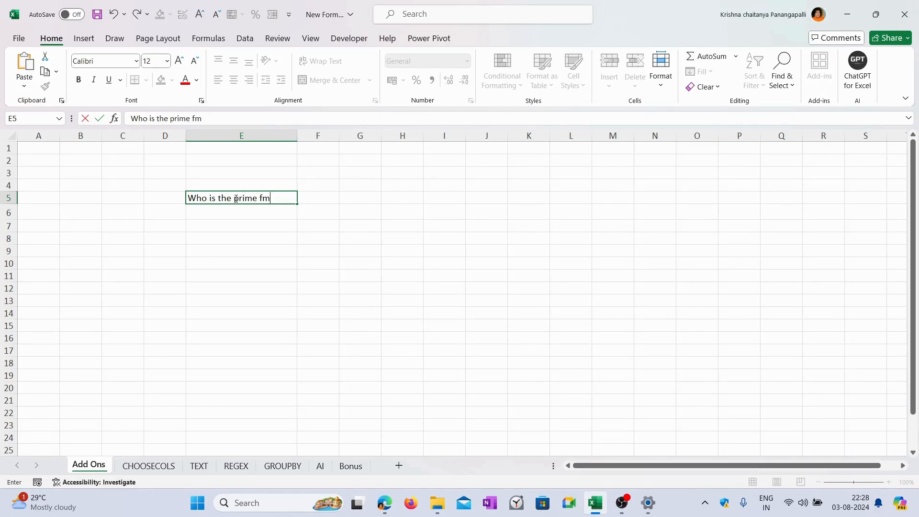
pyautogui.press('BackSpace')
pyautogui.press('BackSpace')
pyautogui.press('BackSpace')
pyautogui.write('Minister of Italy')
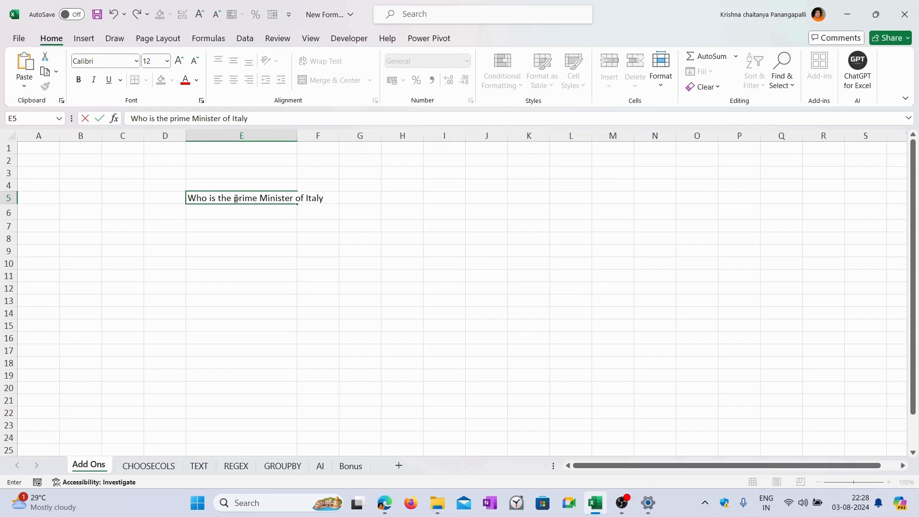
pyautogui.press('Return')
pyautogui.press('Return')
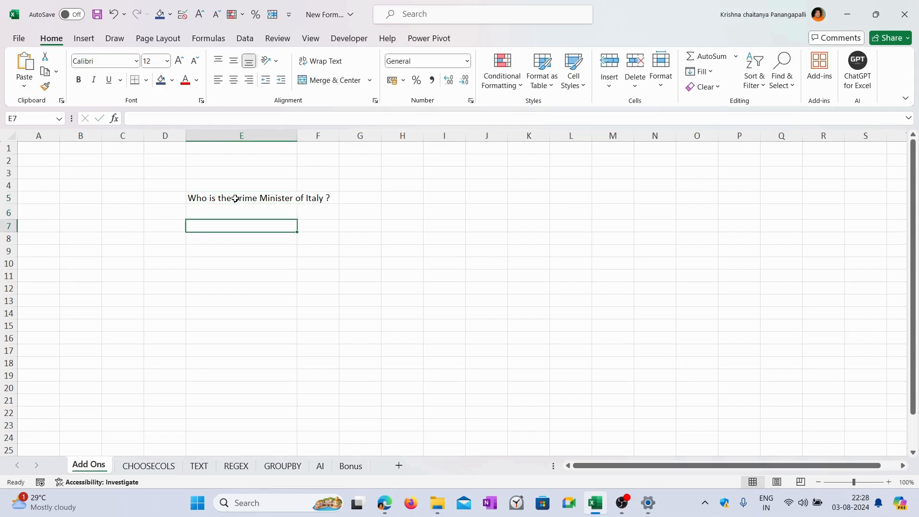
# Enter the formula =AI.ASK(E5) in cell E7 to answer the question in E5
pyautogui.write('=')
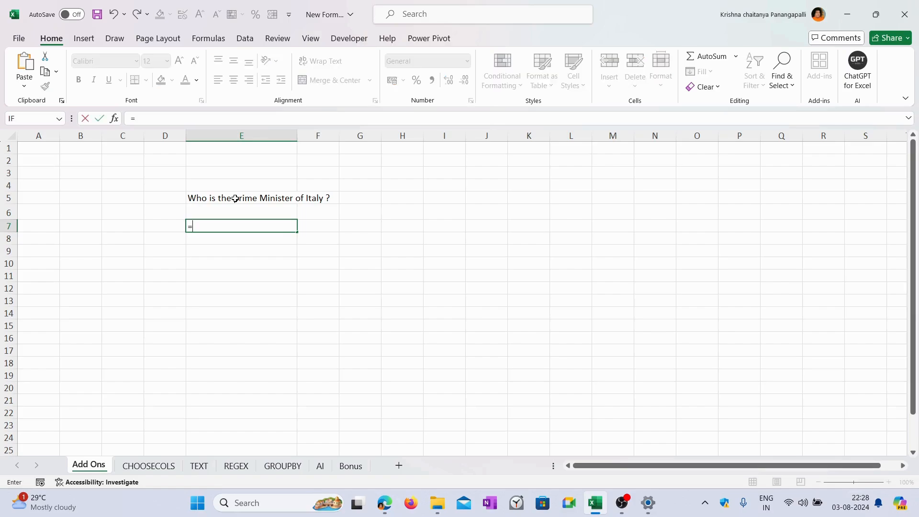
pyautogui.write('Ai')
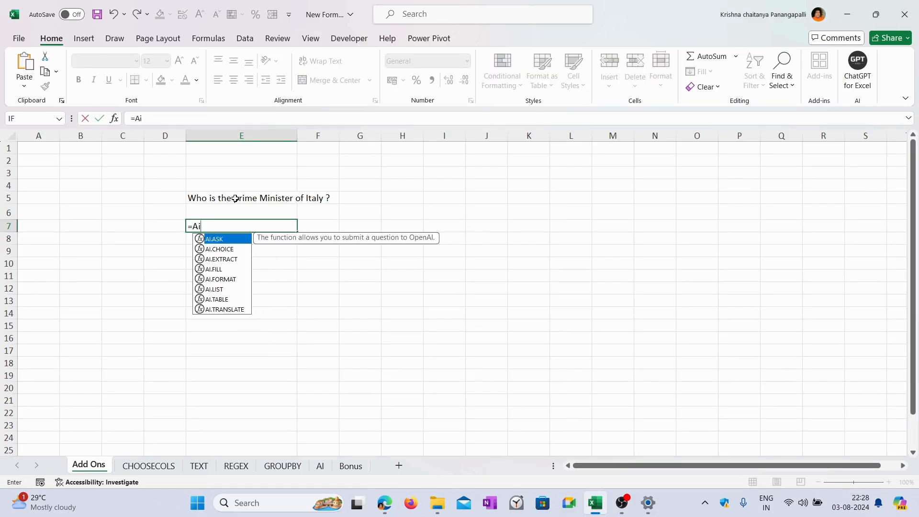
pyautogui.write('.ask')
pyautogui.press('Tab')
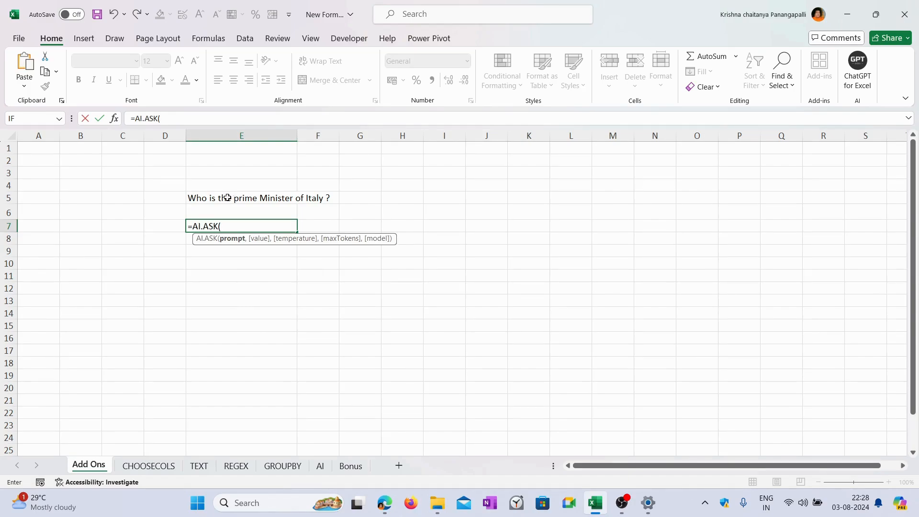
pyautogui.click(227, 198)
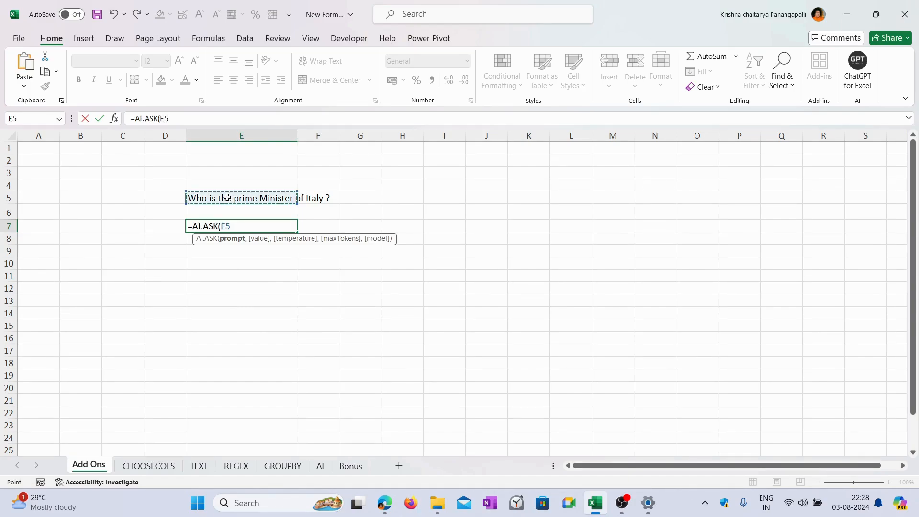
pyautogui.write(')')
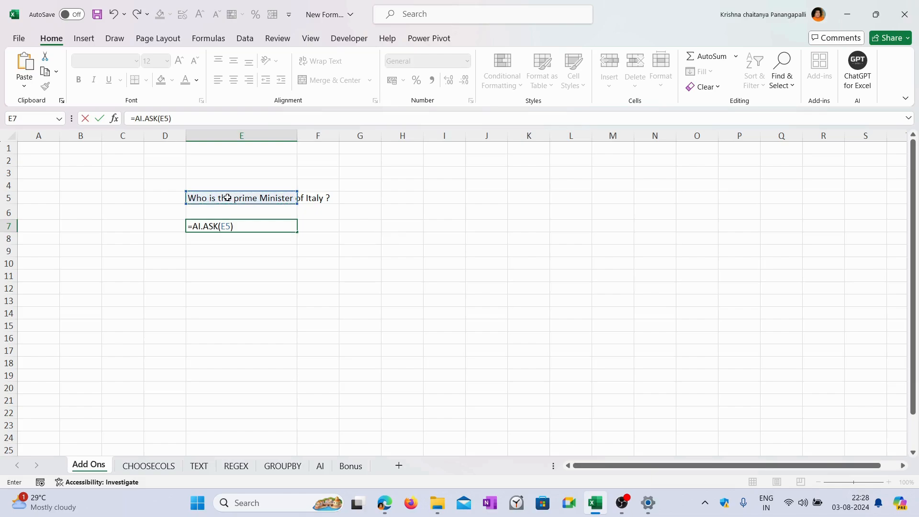
pyautogui.press('Return')
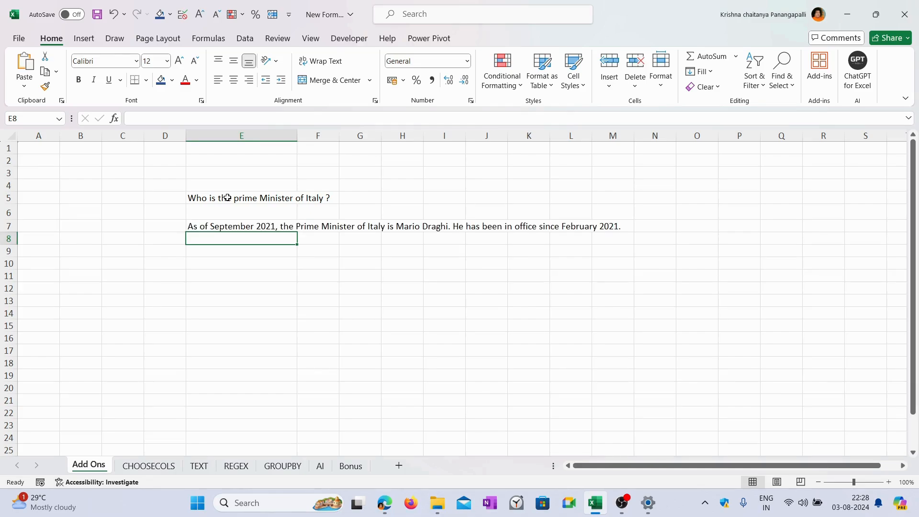
pyautogui.click(230, 227)
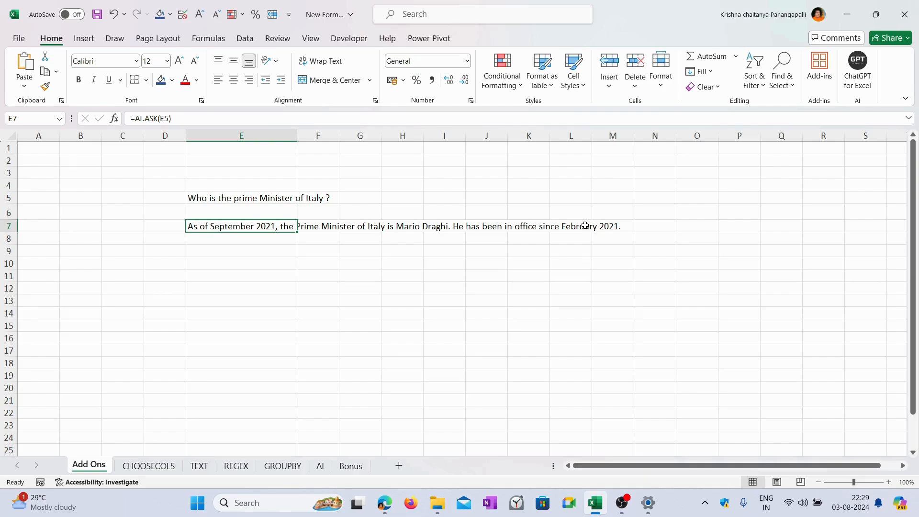
# Replace the question in cell E5 with "How to cook Hyderabadi Biryani in Vegetarian style ?"
pyautogui.click(204, 198)
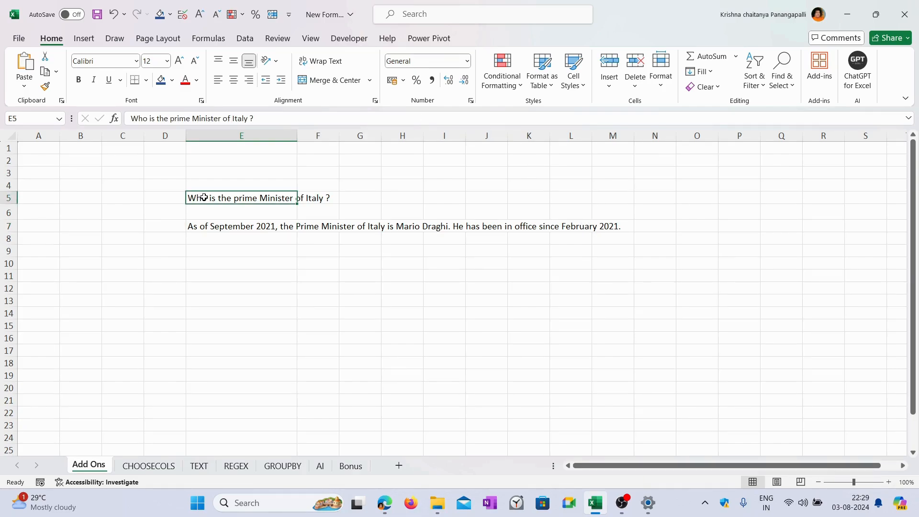
pyautogui.write('w')
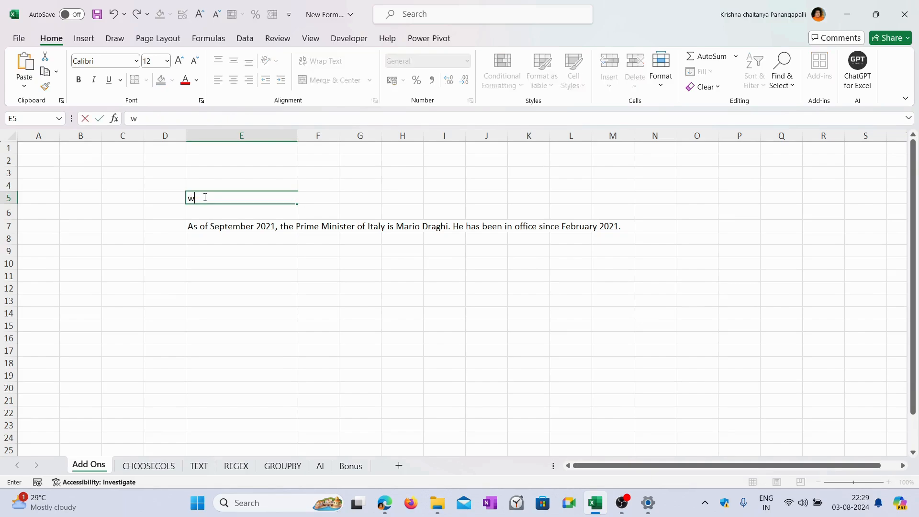
pyautogui.press('BackSpace')
pyautogui.write('How to cook Hyderaba')
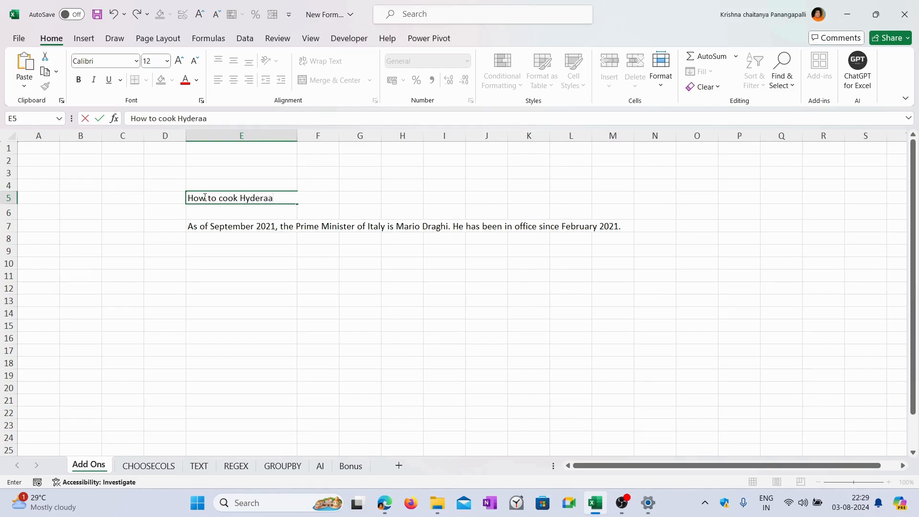
pyautogui.write('di Biryani in b')
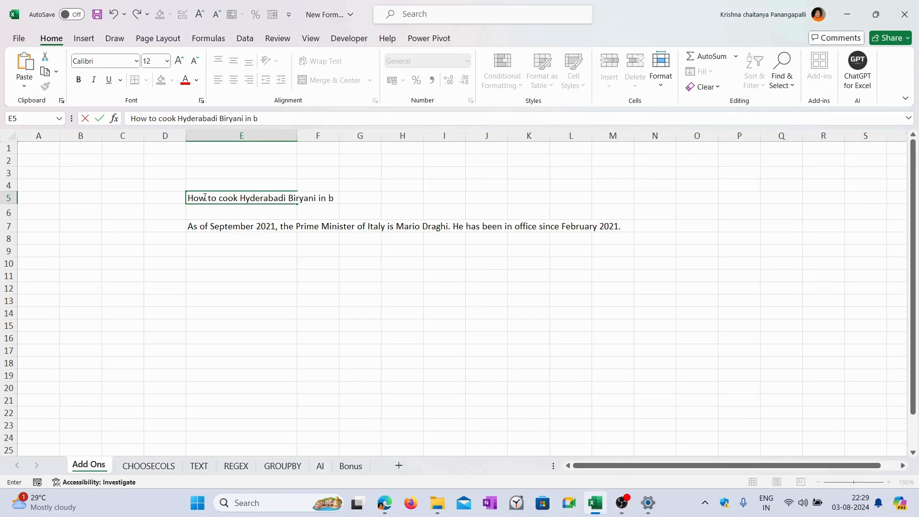
pyautogui.press('BackSpace')
pyautogui.write('Be')
pyautogui.press('BackSpace')
pyautogui.press('BackSpace')
pyautogui.write('Vegi')
pyautogui.write('tar')
pyautogui.press('BackSpace')
pyautogui.press('BackSpace')
pyautogui.press('BackSpace')
pyautogui.press('BackSpace')
pyautogui.write('eta')
pyautogui.write('rian styl')
pyautogui.write('y')
pyautogui.press('BackSpace')
pyautogui.write('e')
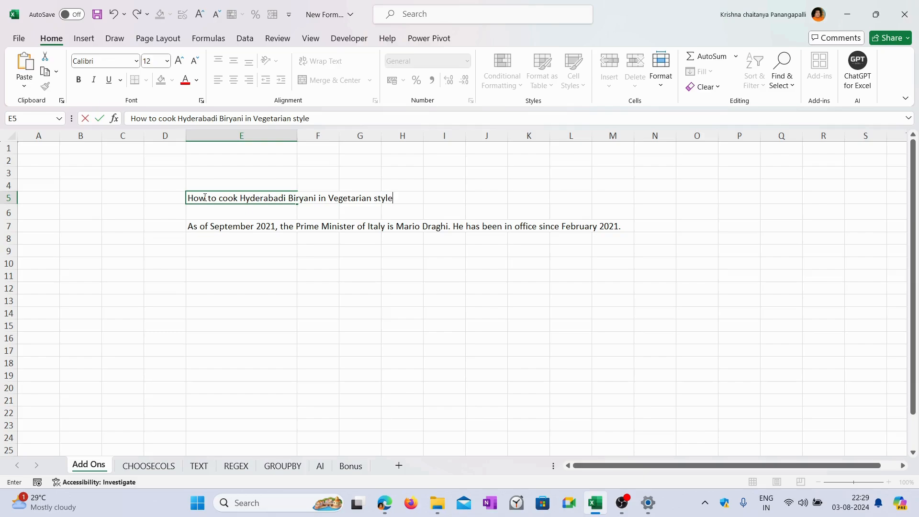
pyautogui.write(' ?')
pyautogui.press('Return')
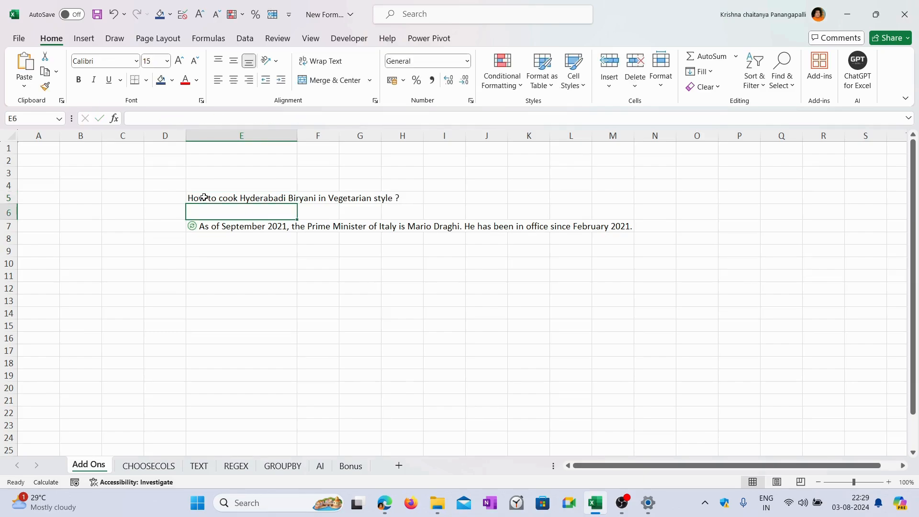
pyautogui.click(227, 197)
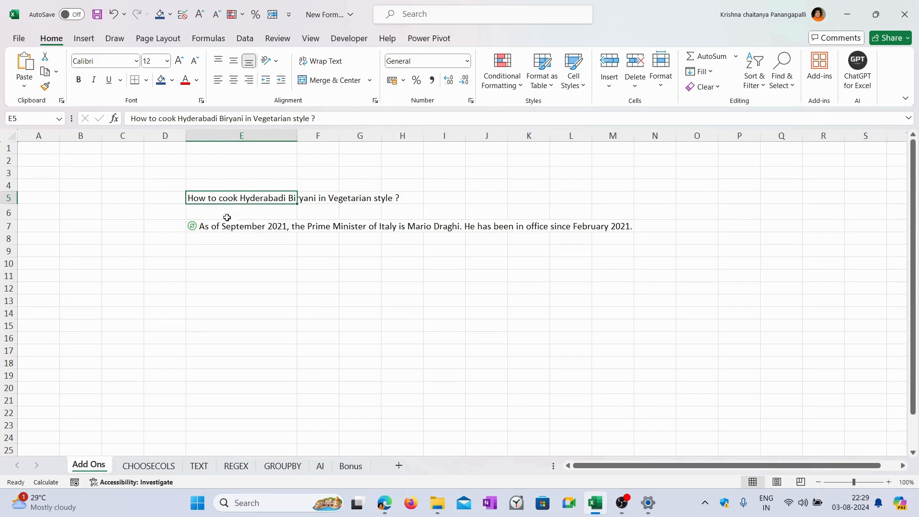
# Wrap the text of the AI answer in cell E7 and widen column E to about twice its width
pyautogui.click(263, 228)
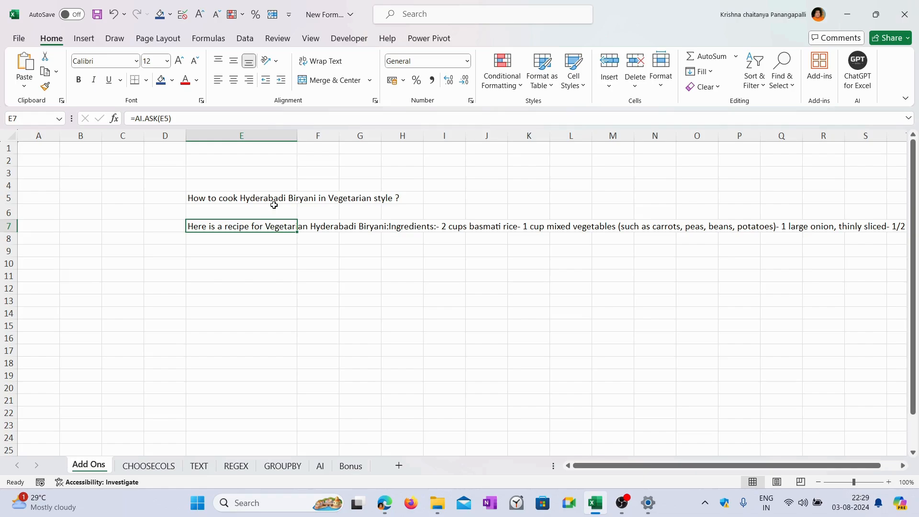
pyautogui.click(321, 62)
pyautogui.scroll(-2, 288, 249)
pyautogui.scroll(2, 278, 253)
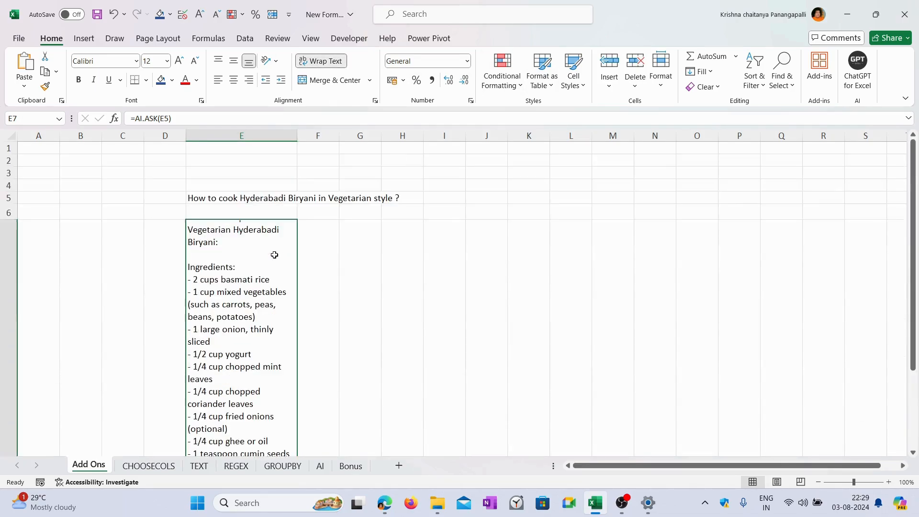
pyautogui.moveTo(297, 136); pyautogui.dragTo(426, 136)
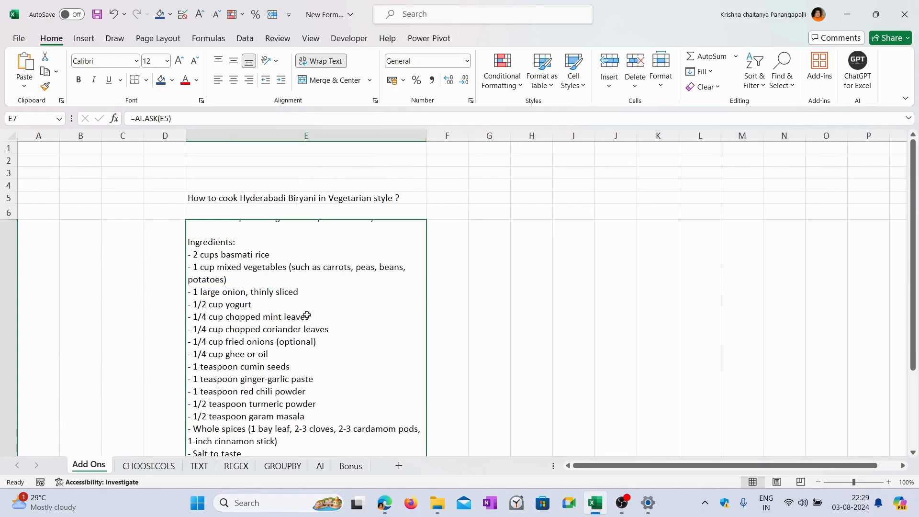
# Read through the generated recipe's ingredients and instructions in cell E7
pyautogui.scroll(-1, 307, 316)
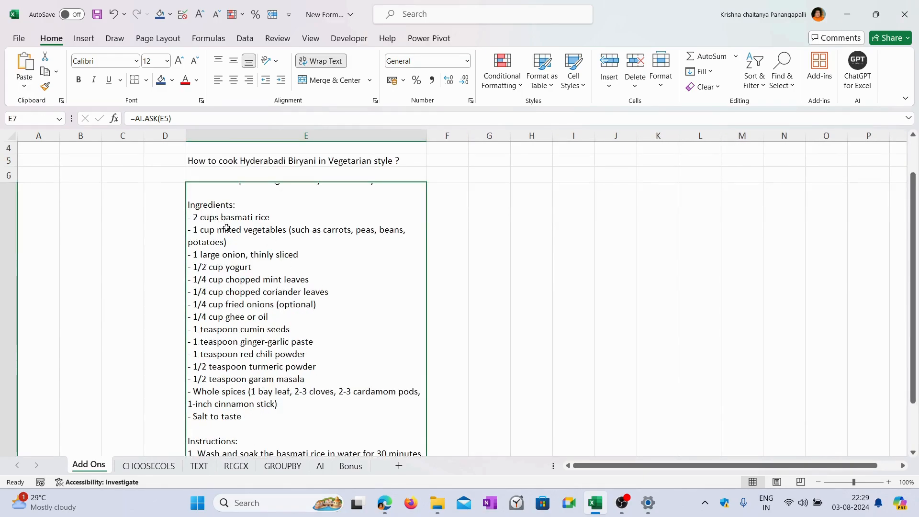
pyautogui.scroll(-1, 231, 235)
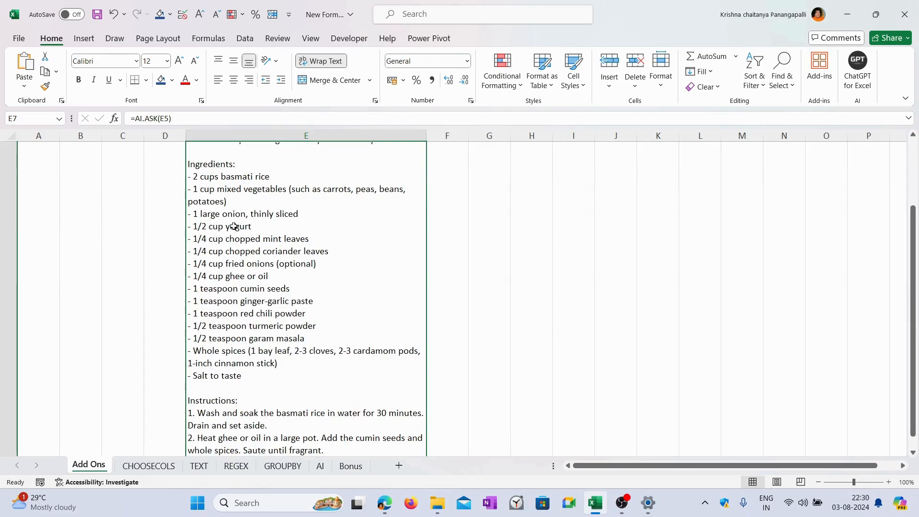
pyautogui.scroll(-2, 239, 243)
pyautogui.scroll(2, 249, 257)
pyautogui.scroll(1, 253, 265)
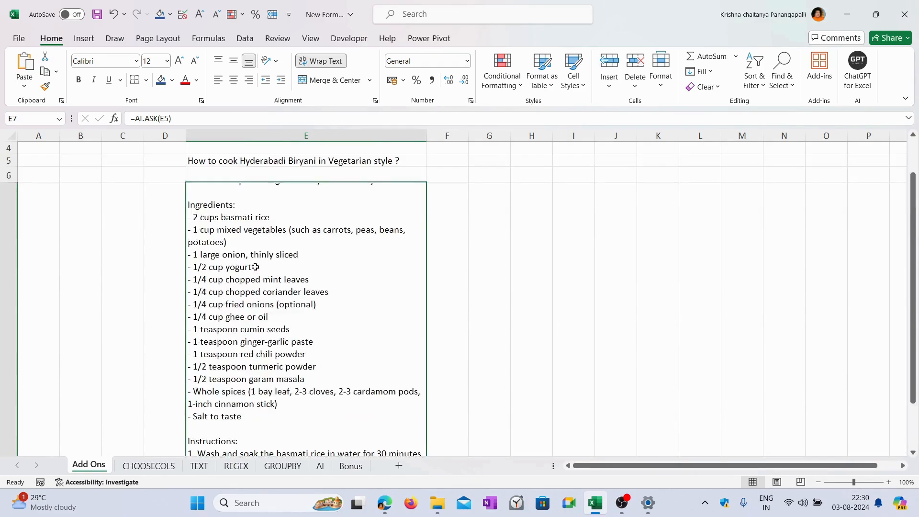
pyautogui.scroll(-1, 258, 267)
pyautogui.scroll(1, 261, 268)
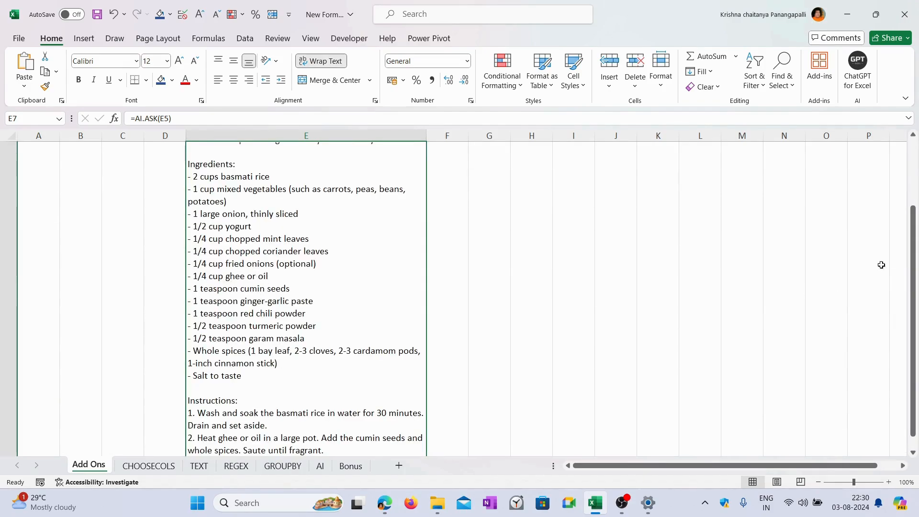
pyautogui.moveTo(913, 265); pyautogui.dragTo(914, 245)
pyautogui.scroll(-1, 314, 311)
pyautogui.scroll(3, 314, 312)
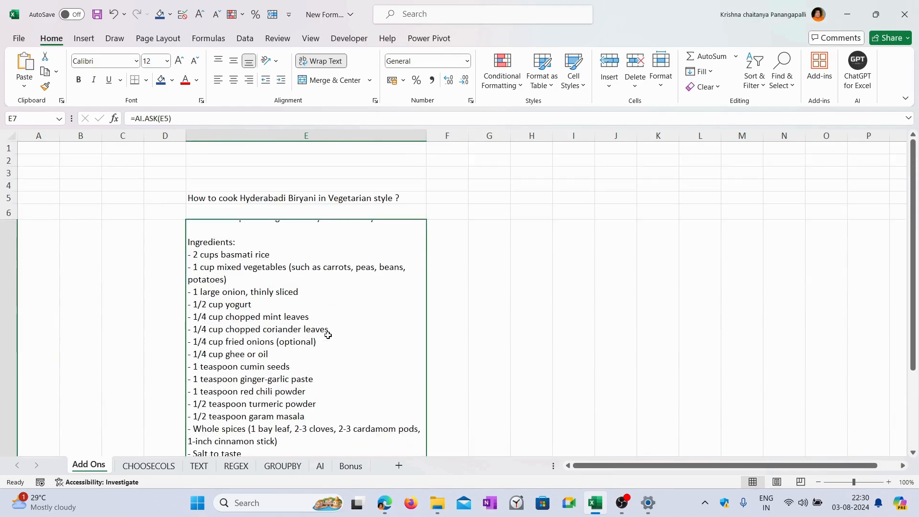
# Open the ChatGPT for Excel add-in and check the number of AI calls left in the free trial
pyautogui.click(327, 197)
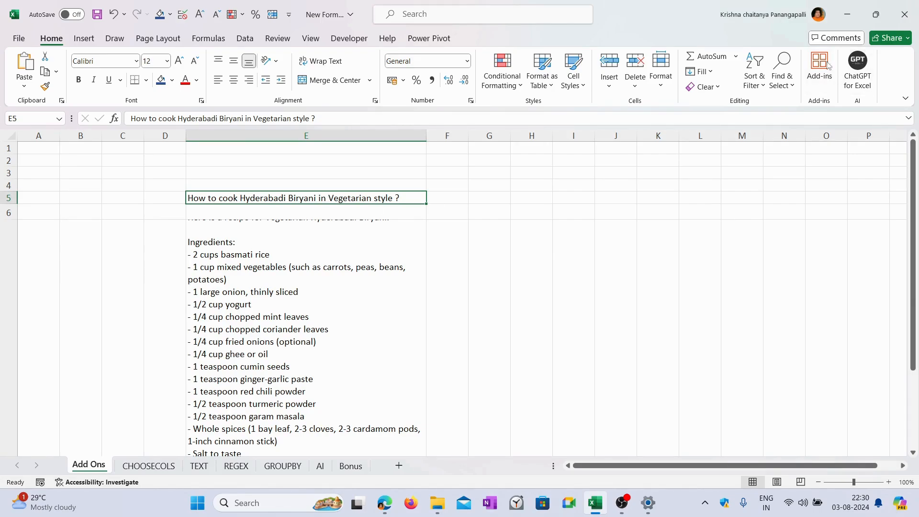
pyautogui.click(858, 67)
pyautogui.scroll(-2, 809, 359)
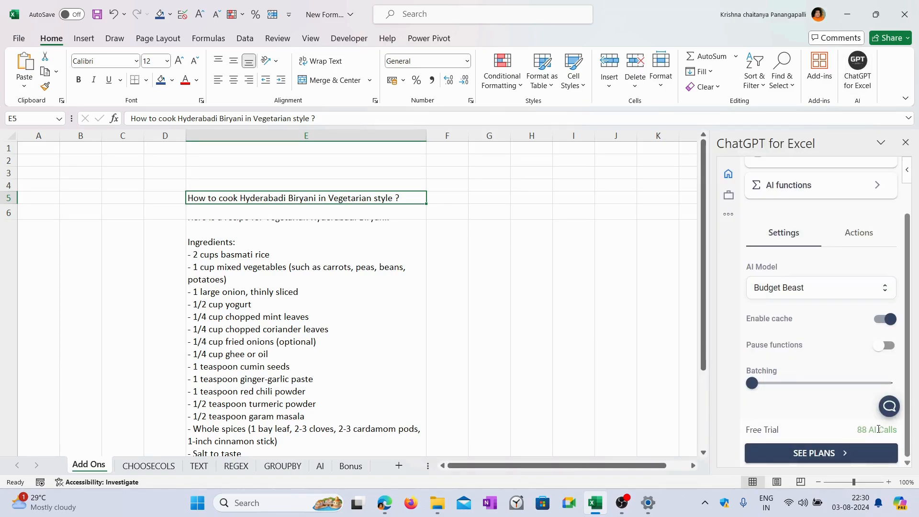
pyautogui.moveTo(897, 430); pyautogui.dragTo(855, 429)
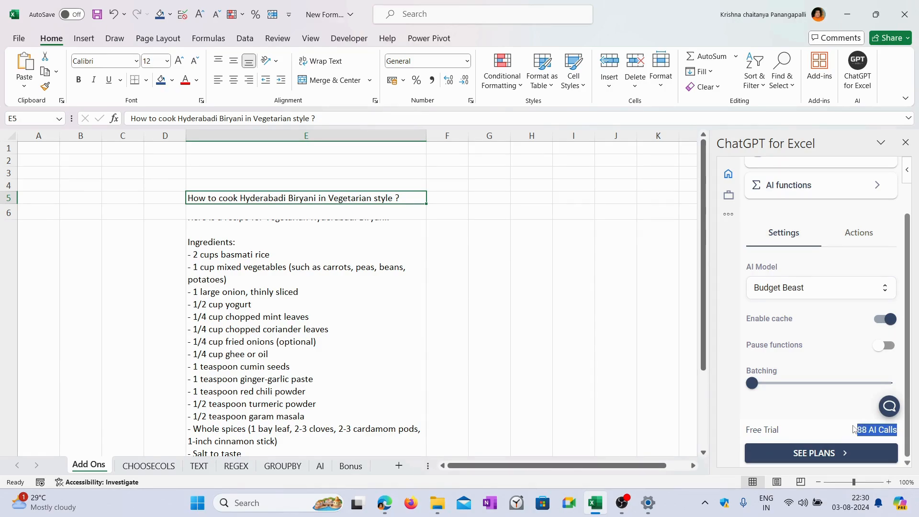
# Look through the AI models offered in the add-in's settings without changing the selected model
pyautogui.click(836, 293)
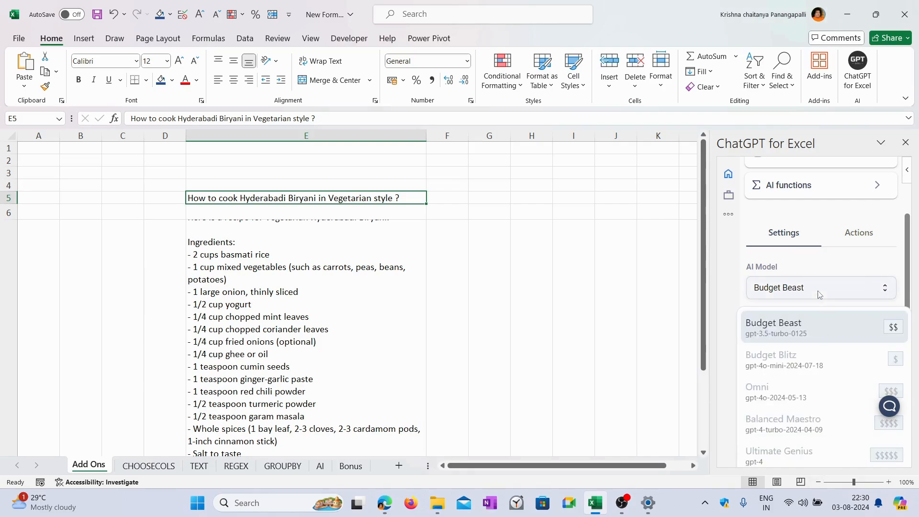
pyautogui.click(820, 294)
# Begin a prompt in cell E13 with "Iam Preparing for CAT examination and Iam a working"
pyautogui.scroll(-5, 443, 268)
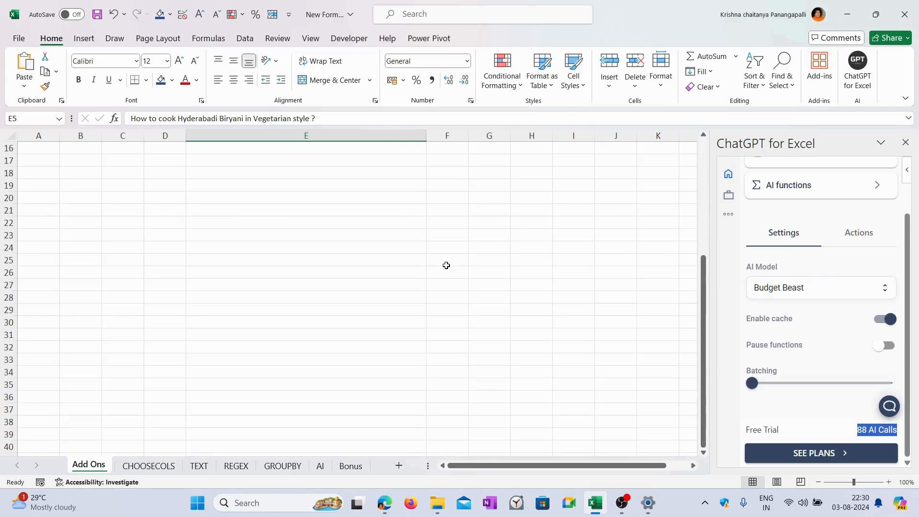
pyautogui.scroll(3, 441, 282)
pyautogui.scroll(-1, 447, 289)
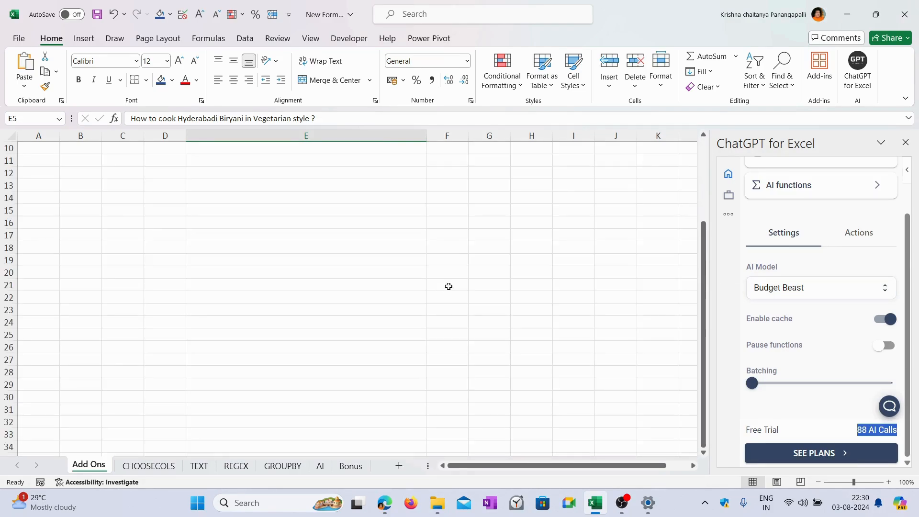
pyautogui.click(299, 183)
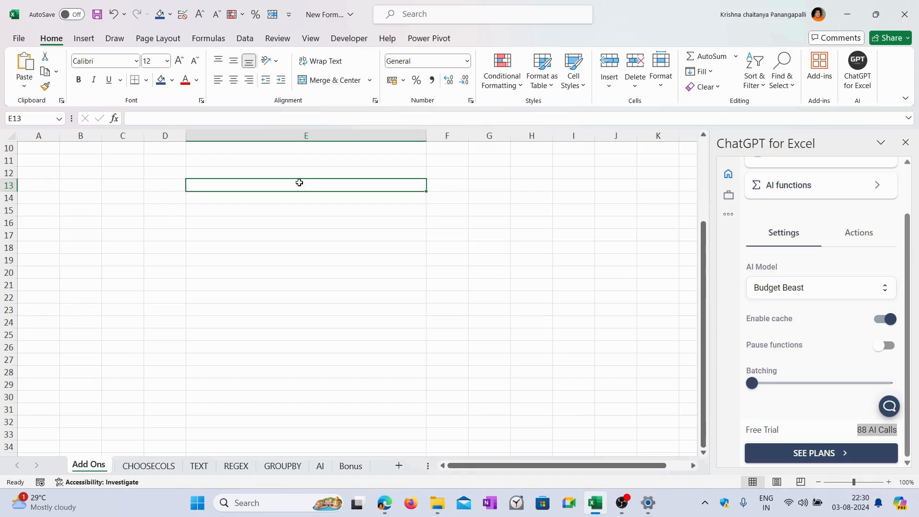
pyautogui.write('Iam')
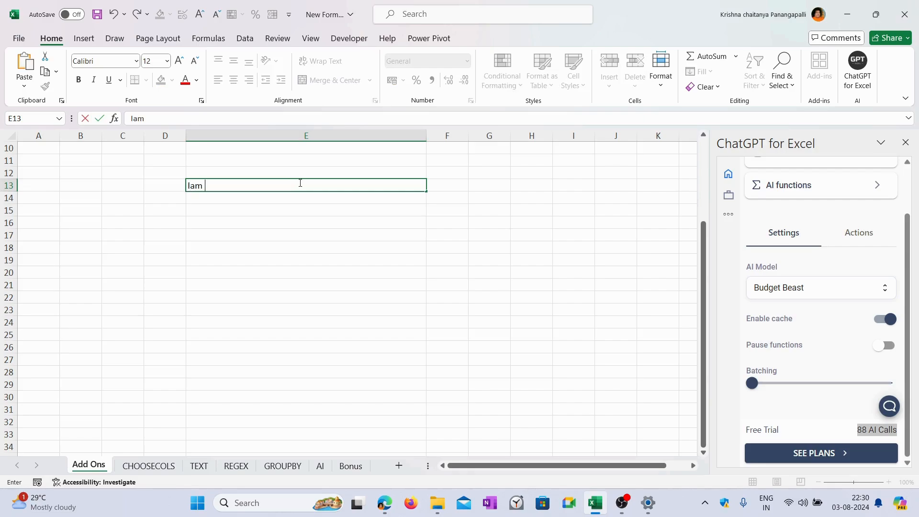
pyautogui.write(' Prepating')
pyautogui.press('BackSpace')
pyautogui.press('BackSpace')
pyautogui.press('BackSpace')
pyautogui.press('BackSpace')
pyautogui.press('BackSpace')
pyautogui.write('aring for CAT ')
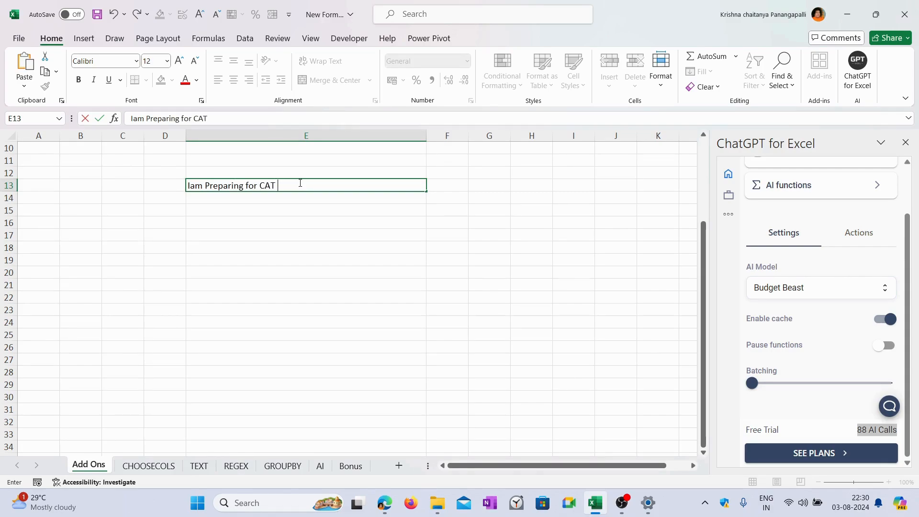
pyautogui.write('examination p')
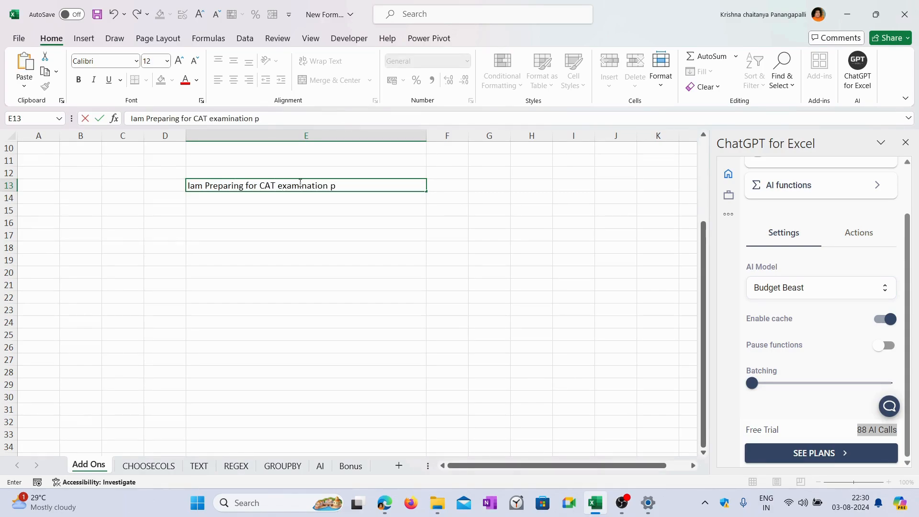
pyautogui.press('BackSpace')
pyautogui.write('and Iam a working')
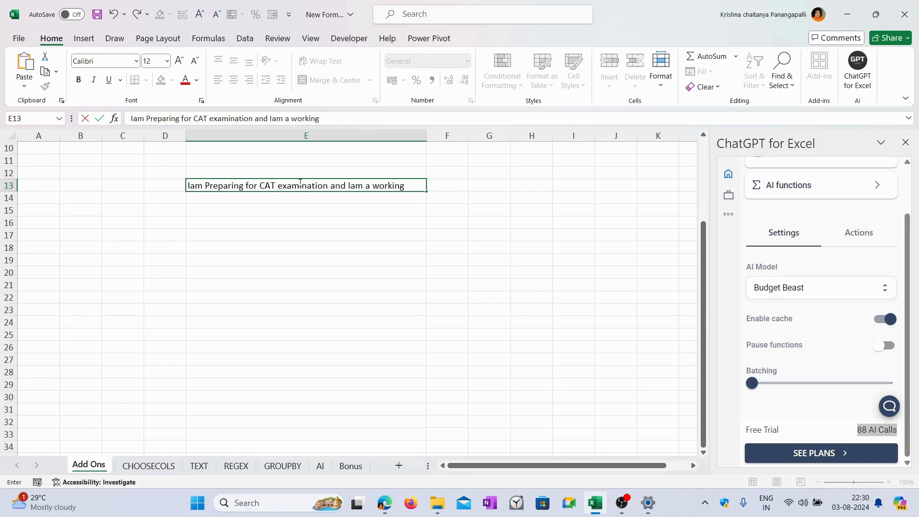
# Continue the prompt in cell E13 with "professional please make me a daily time table where only I can spend 4 hours for"
pyautogui.write(' professional please ma')
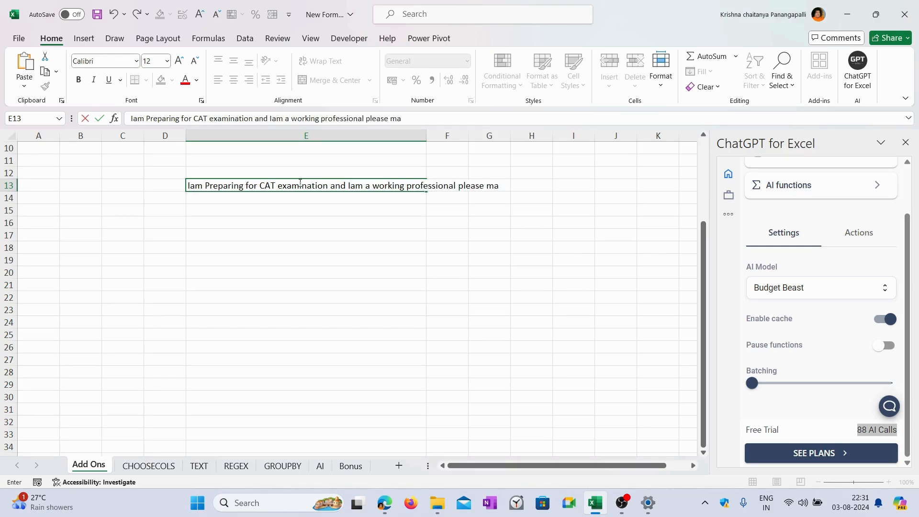
pyautogui.write('ke me a dail')
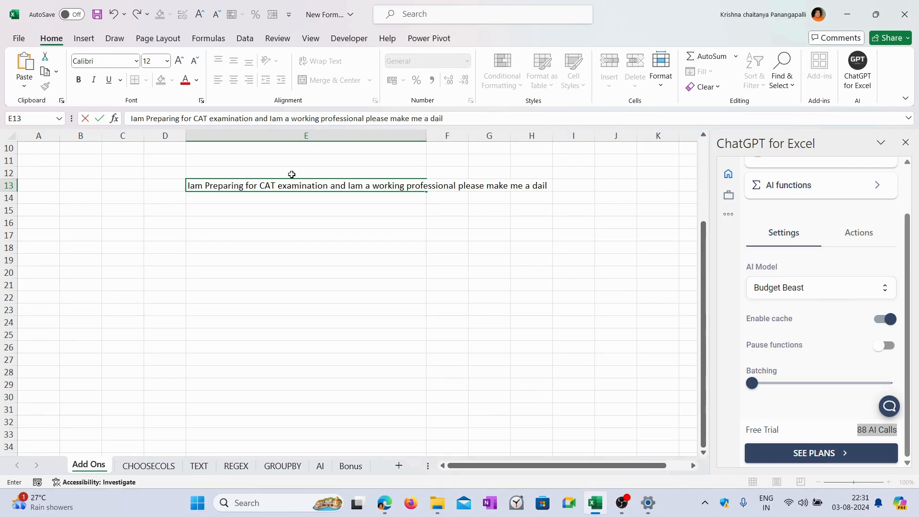
pyautogui.write('y time table where ')
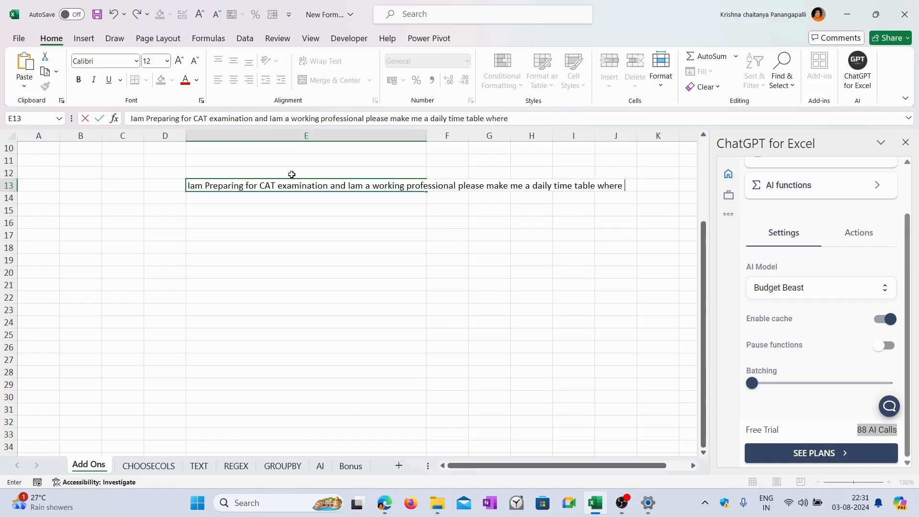
pyautogui.write('only I can spend ')
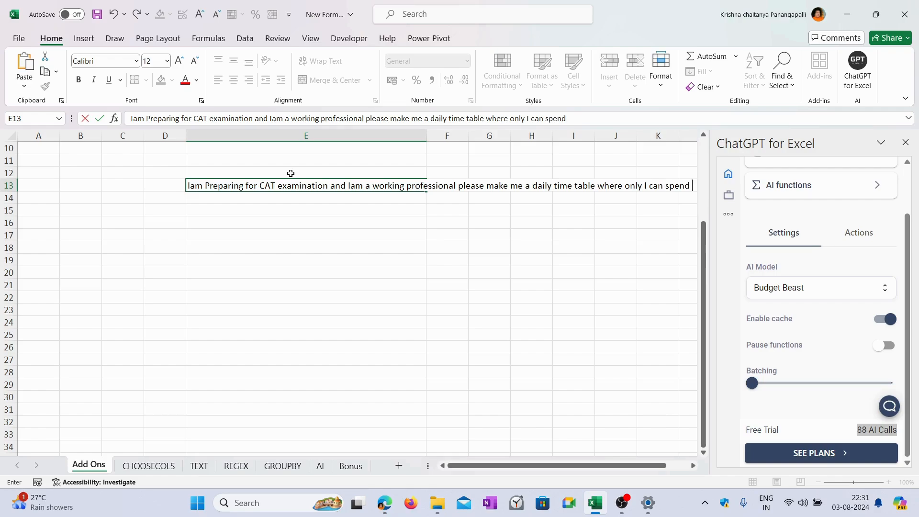
pyautogui.write('4 hours for ')
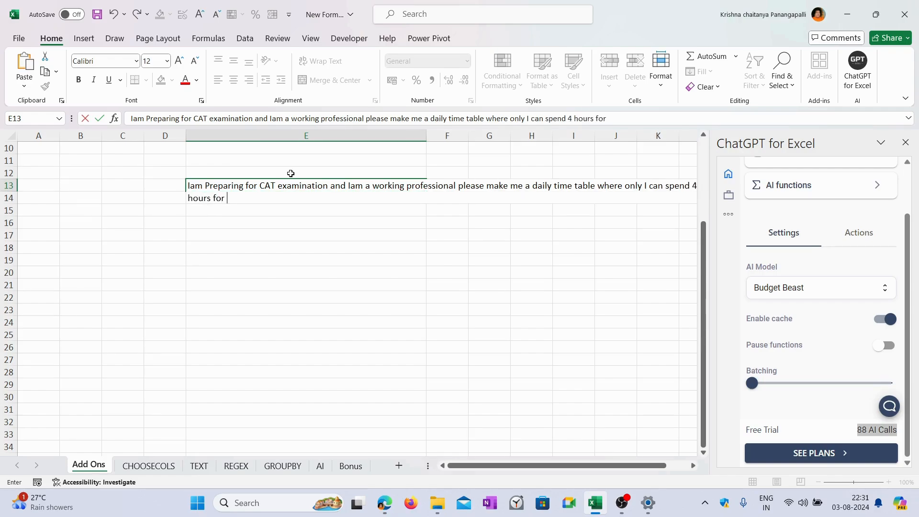
# Complete the prompt in cell E13 with "my studies . I want the time table in Tabular format ?"
pyautogui.write('my studies . I want the tim')
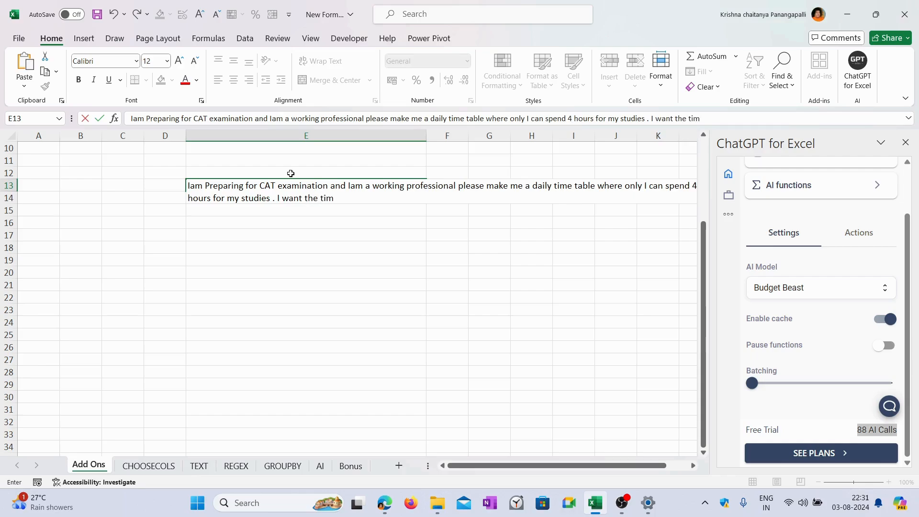
pyautogui.write('e table in Tabula')
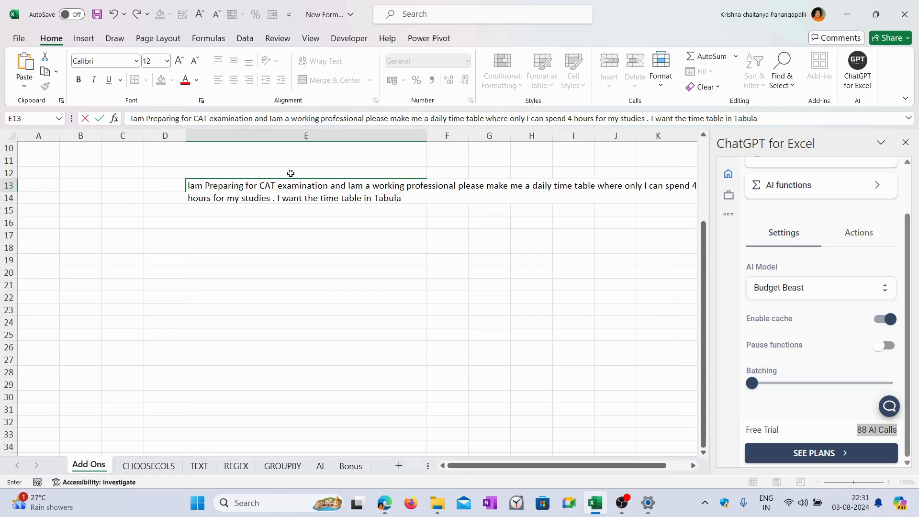
pyautogui.write('r format ?')
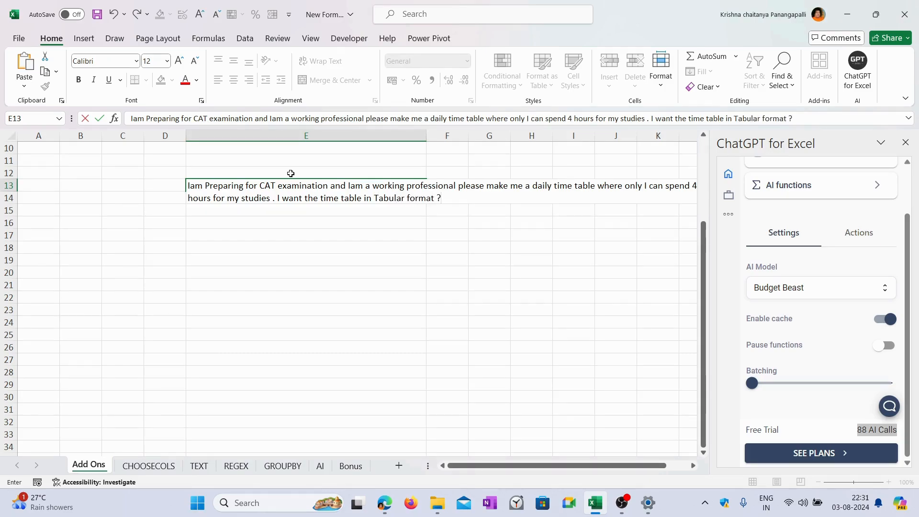
# Generate the timetable in cell E16 with the formula =AI.TABLE(E13), using the prompt cell as its argument
pyautogui.click(238, 224)
pyautogui.write('=Ai.')
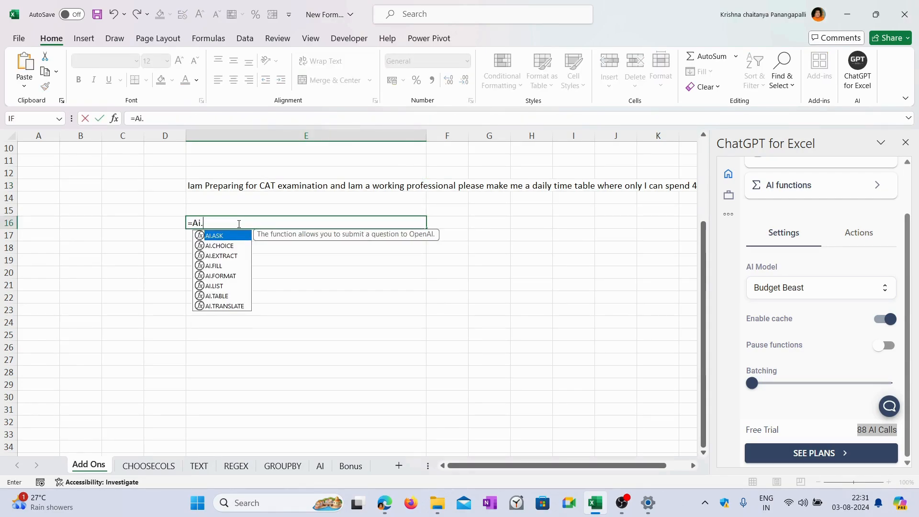
pyautogui.press('Down')
pyautogui.press('Down')
pyautogui.press('Down')
pyautogui.press('Down')
pyautogui.press('Down')
pyautogui.press('Down')
pyautogui.press('Down')
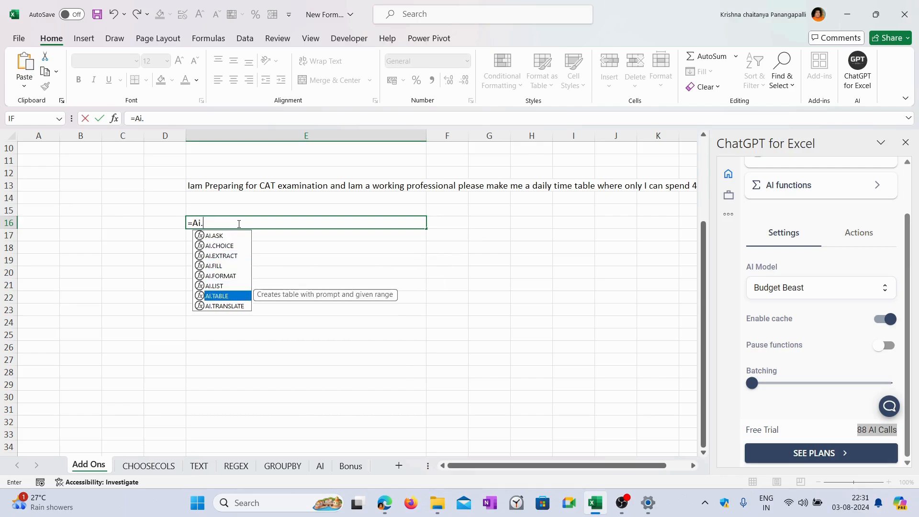
pyautogui.press('Up')
pyautogui.press('Tab')
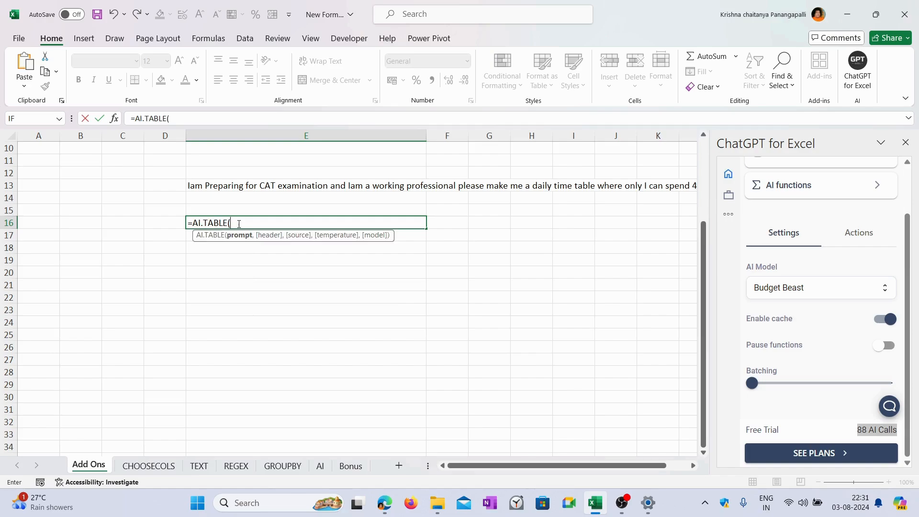
pyautogui.click(233, 186)
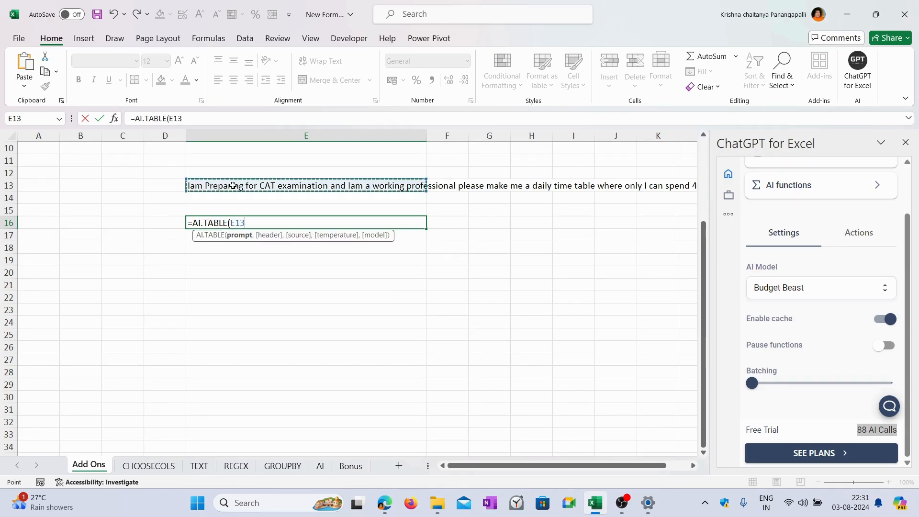
pyautogui.write(')')
pyautogui.press('Return')
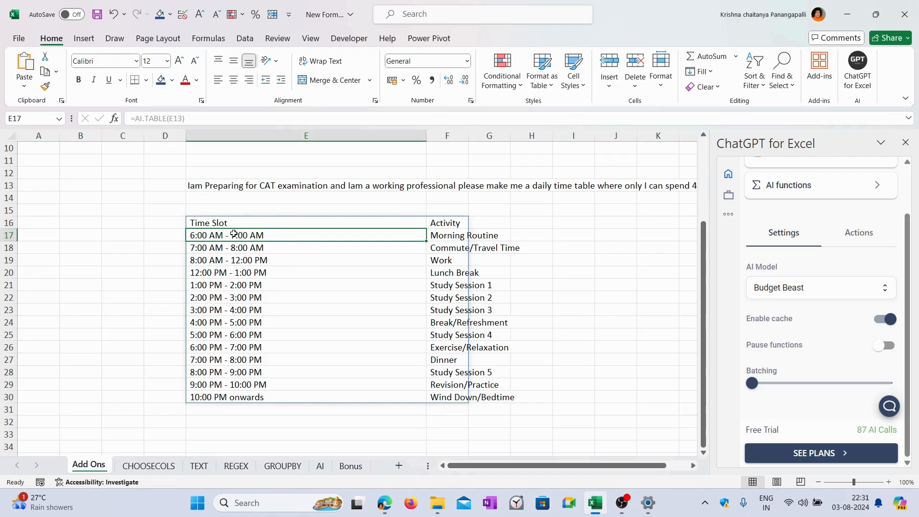
# Review the generated timetable's time slots and activities against the full prompt in cell E13
pyautogui.moveTo(247, 224); pyautogui.dragTo(476, 396)
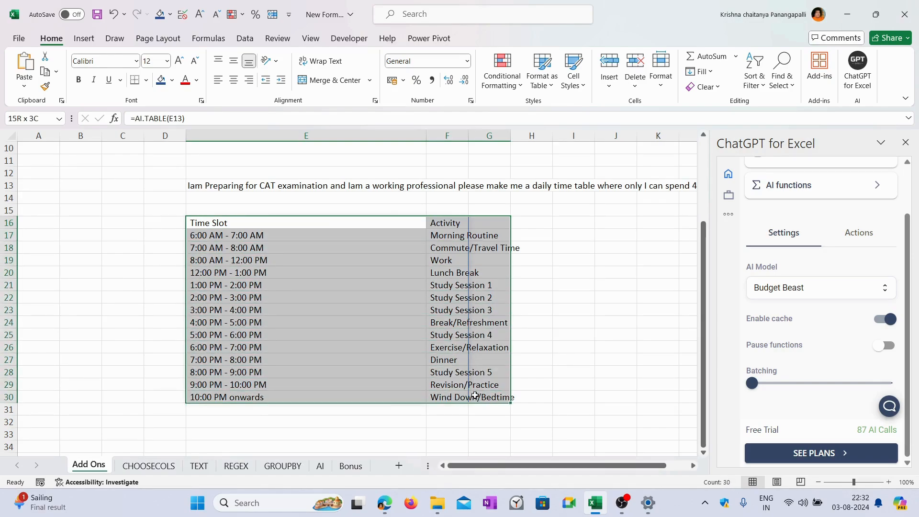
pyautogui.moveTo(476, 396); pyautogui.dragTo(476, 395)
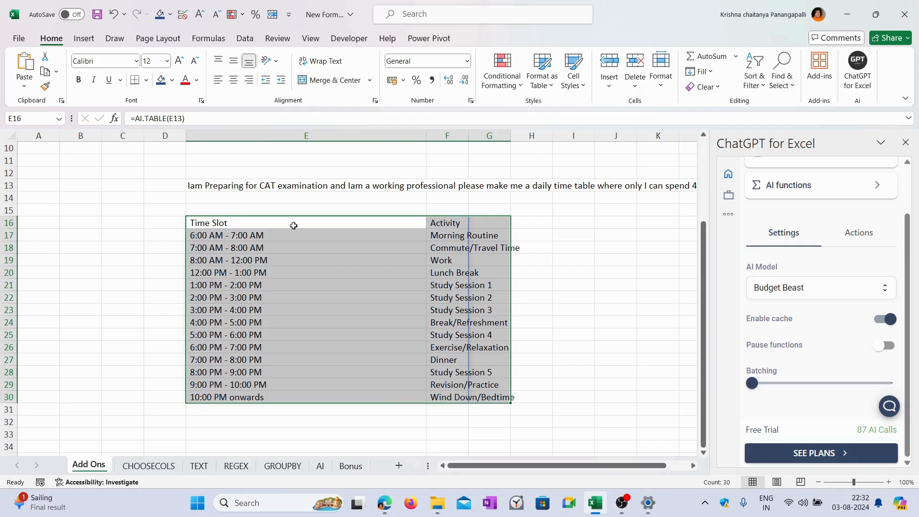
pyautogui.moveTo(551, 466); pyautogui.dragTo(610, 465)
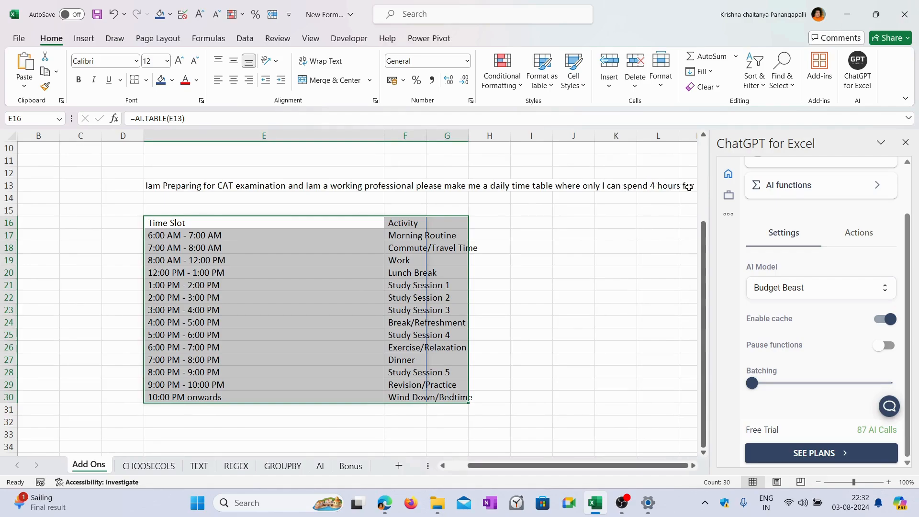
pyautogui.click(211, 235)
pyautogui.moveTo(211, 234); pyautogui.dragTo(215, 384)
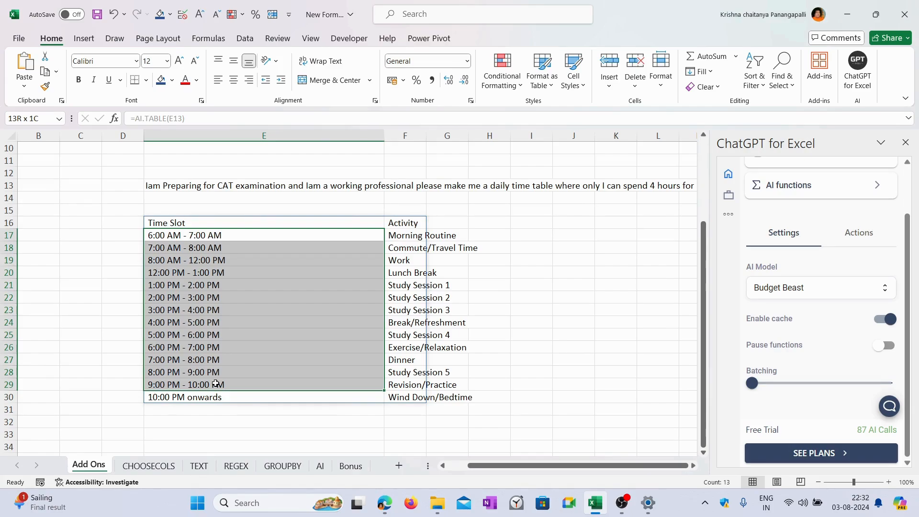
pyautogui.moveTo(216, 384); pyautogui.dragTo(215, 384)
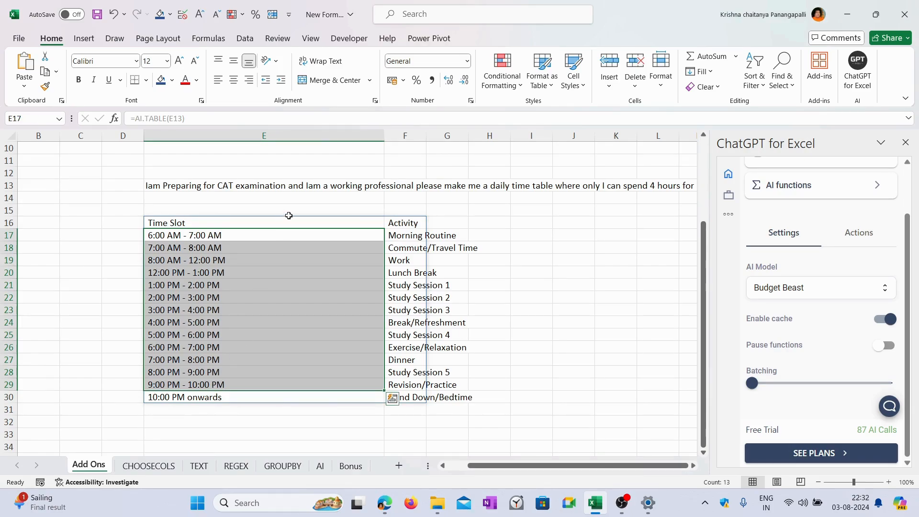